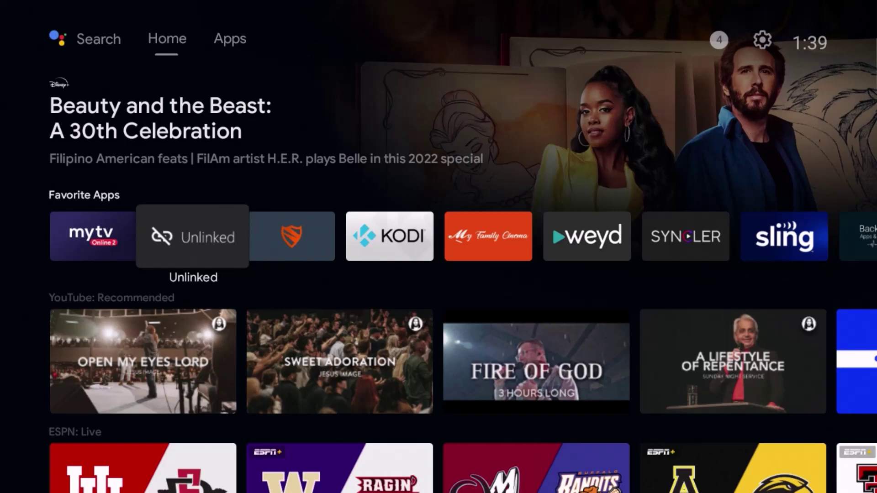
Switch to the Apps tab and highlight YouTube in the Installed Apps row.
key("Left")
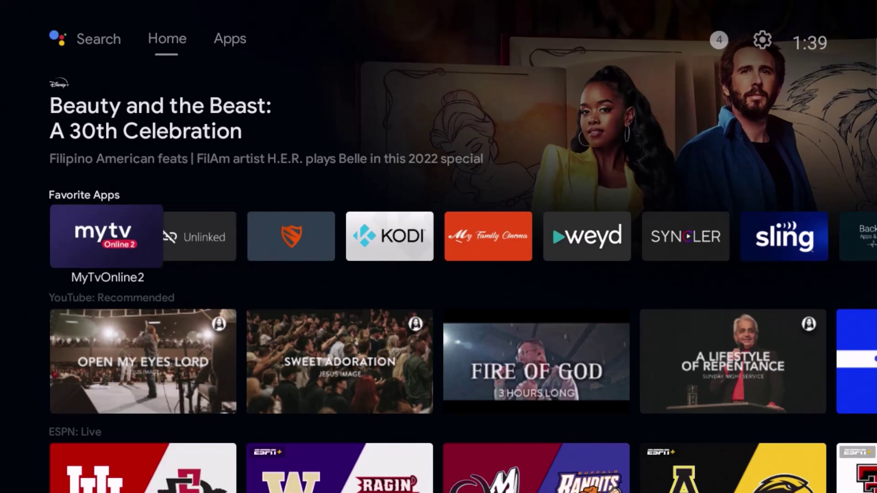
key("Up")
key("Up")
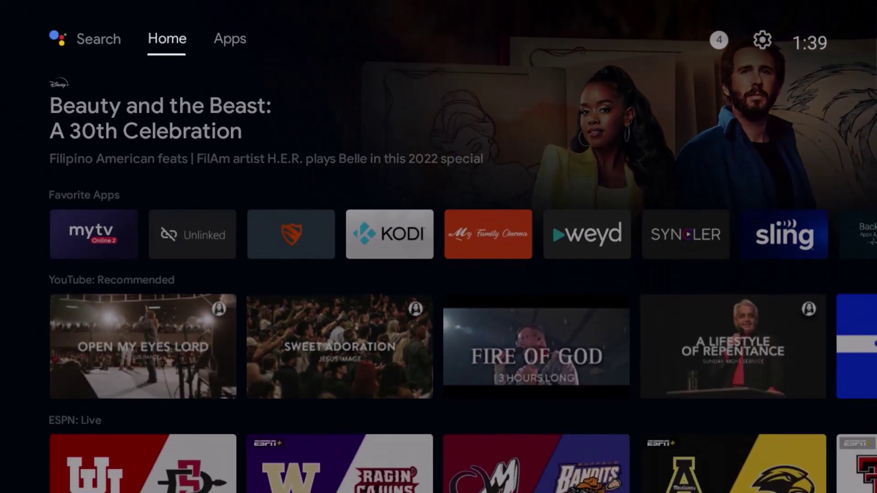
key("Right")
key("Right")
key("Right")
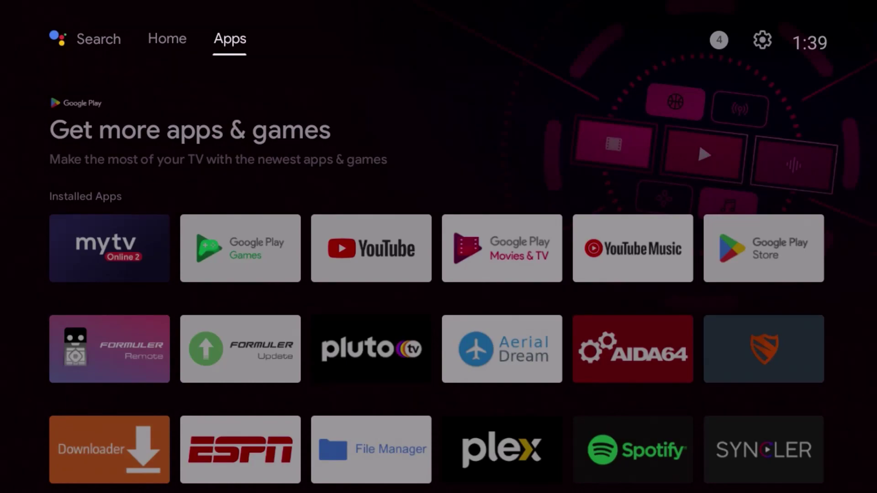
key("Down")
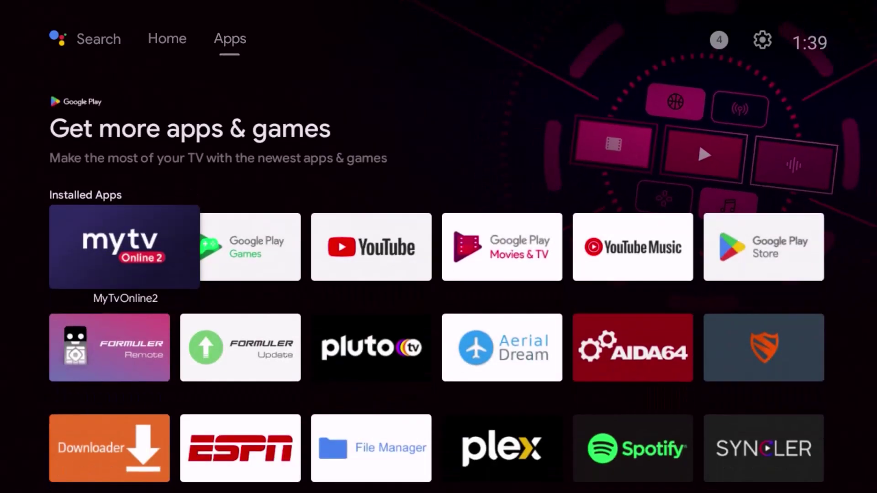
key("Right")
key("Right")
key("Right")
key("Left")
key("Left")
key("Right")
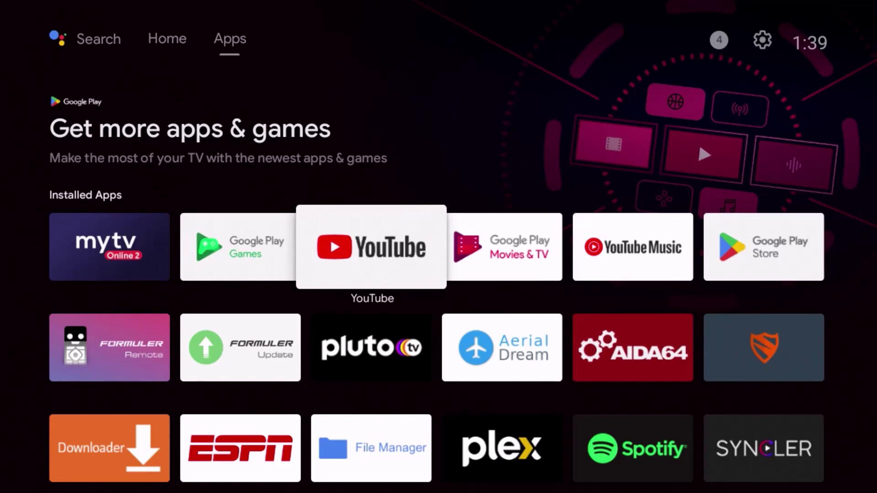
key("Return")
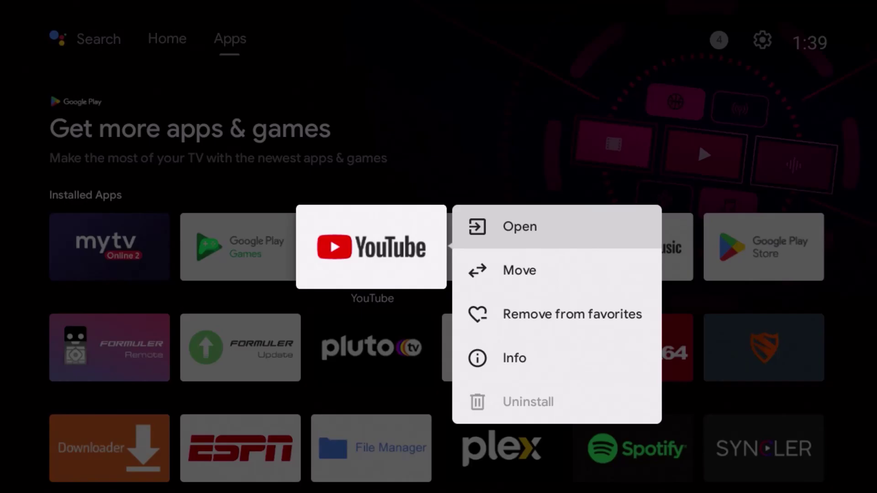
key("Escape")
key("Up")
key("Right")
key("Right")
key("Return")
key("Down")
key("Down")
key("Escape")
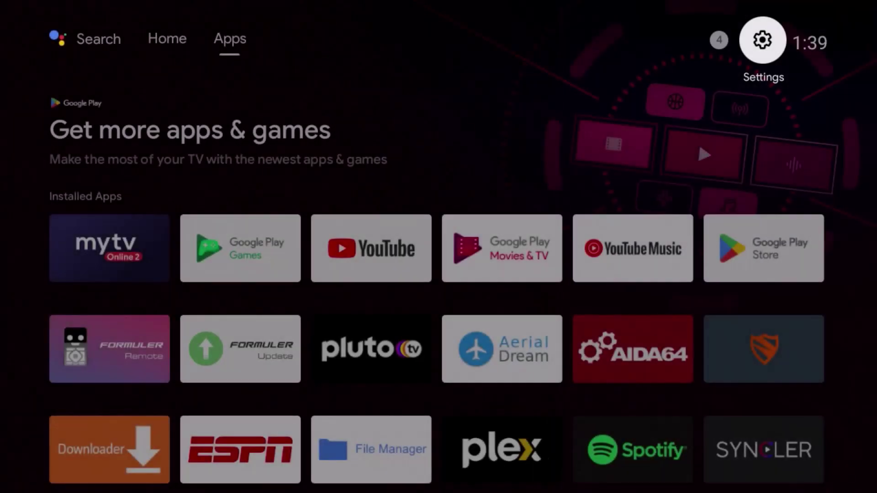
key("Down")
key("Down")
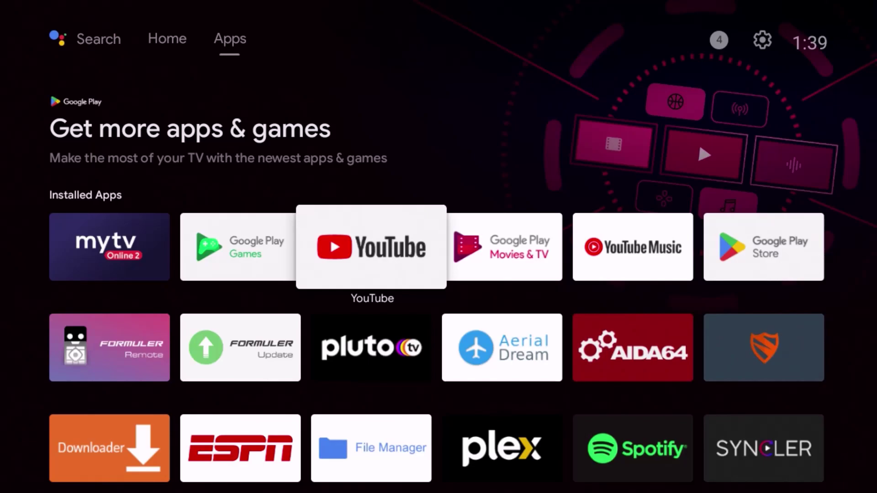
key("Down")
key("Down")
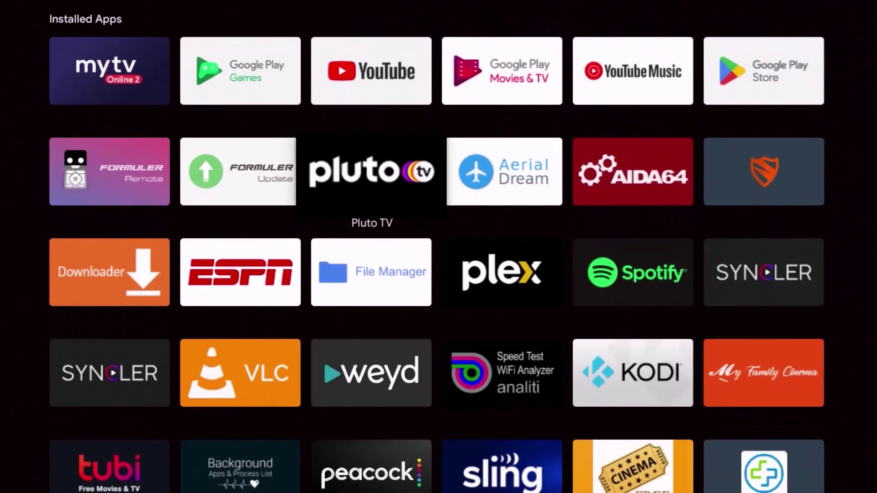
key("Down")
key("Down")
key("Down")
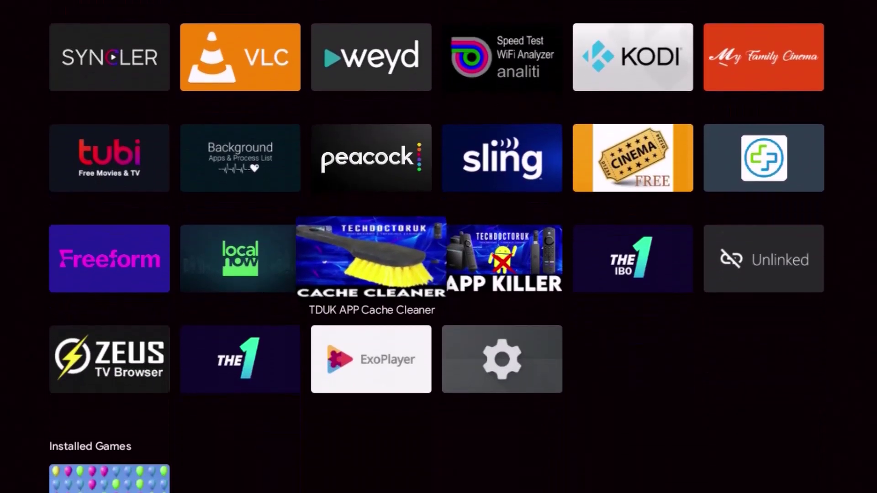
key("Down")
key("Right")
key("Up")
key("Up")
key("Up")
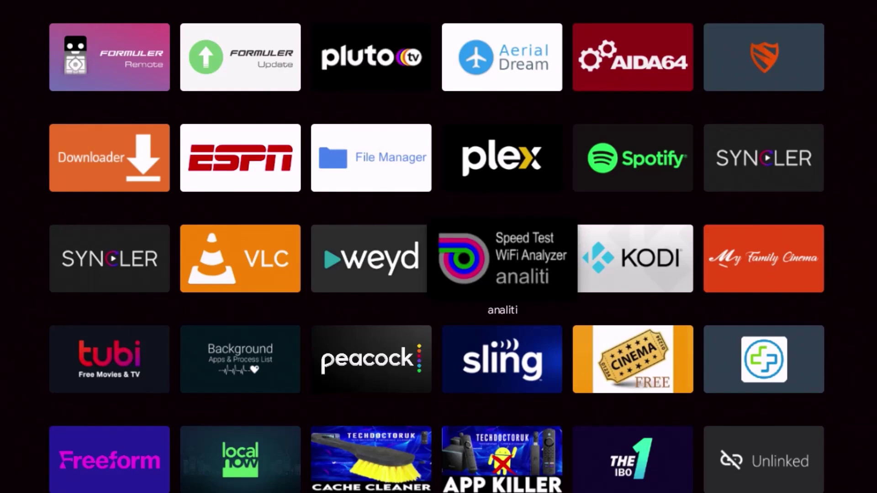
key("Left")
key("Left")
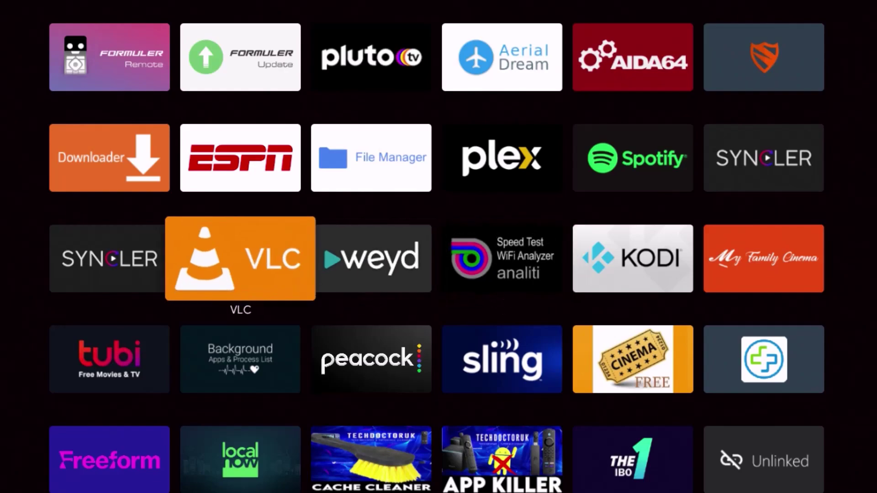
key("Up")
key("Up")
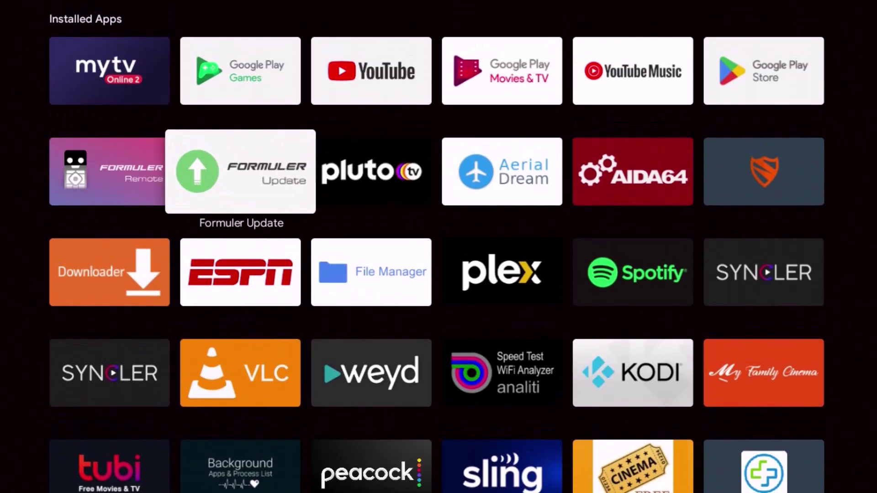
key("Right")
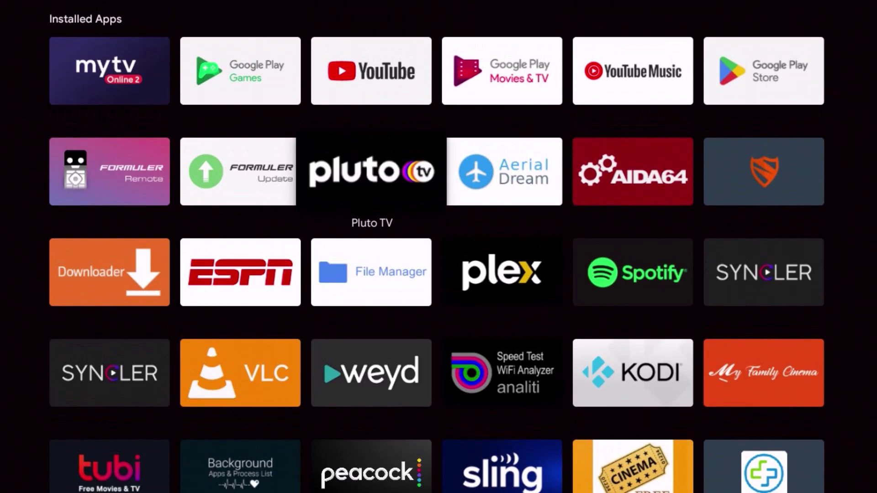
key("Right")
key("Right")
key("Down")
key("Left")
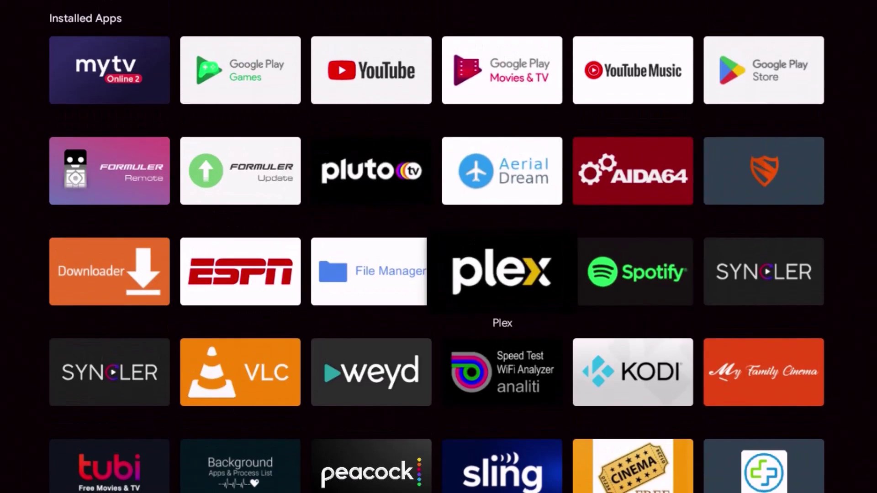
key("Down")
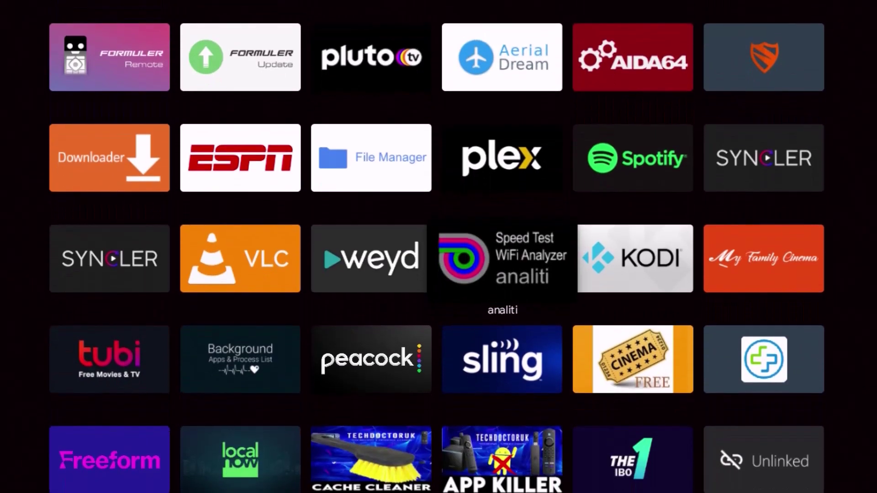
key("Down")
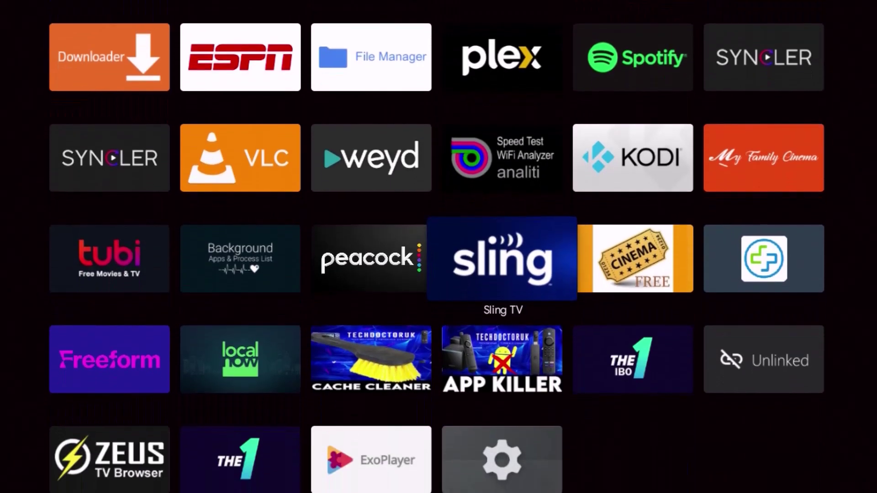
key("Left")
key("Left")
key("Left")
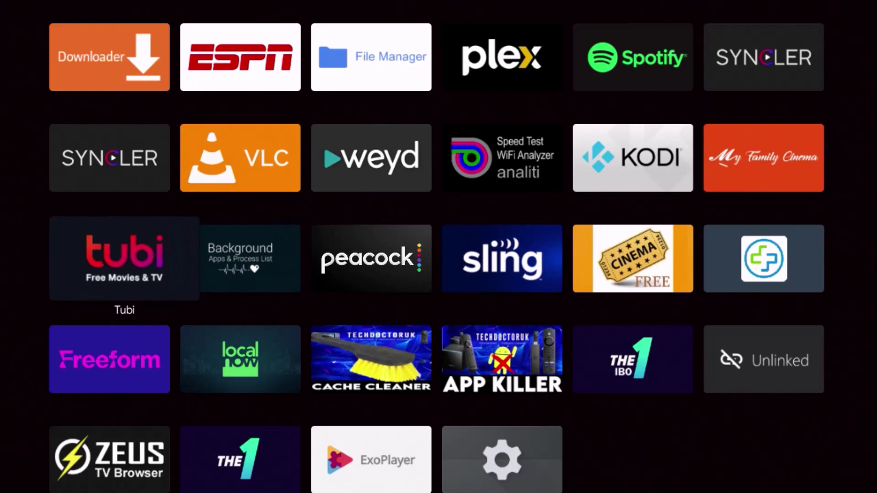
key("Right")
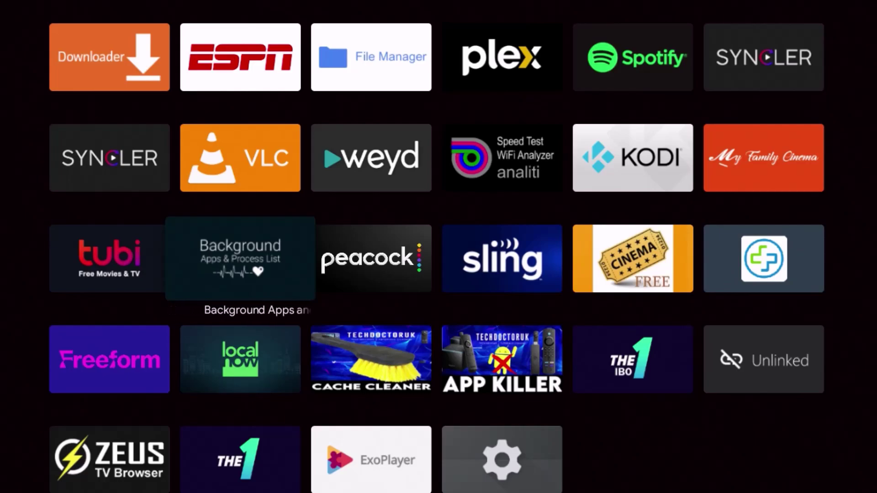
key("Up")
key("Up")
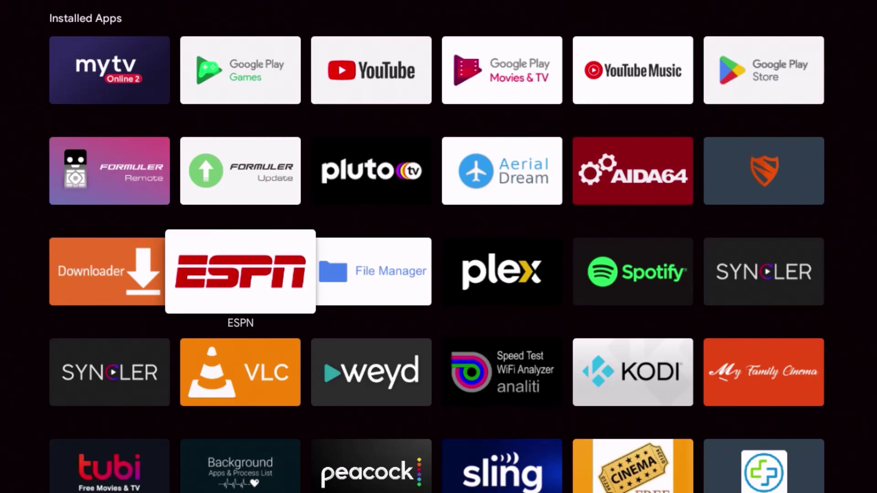
key("Up")
key("Up")
key("Up")
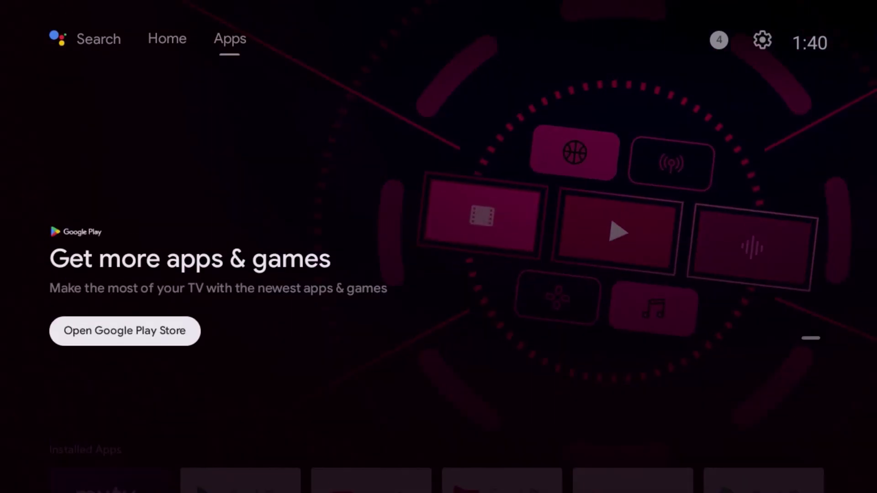
key("Up")
Open the notifications panel and view Blokada's 'VPN is connected' session details.
key("Right")
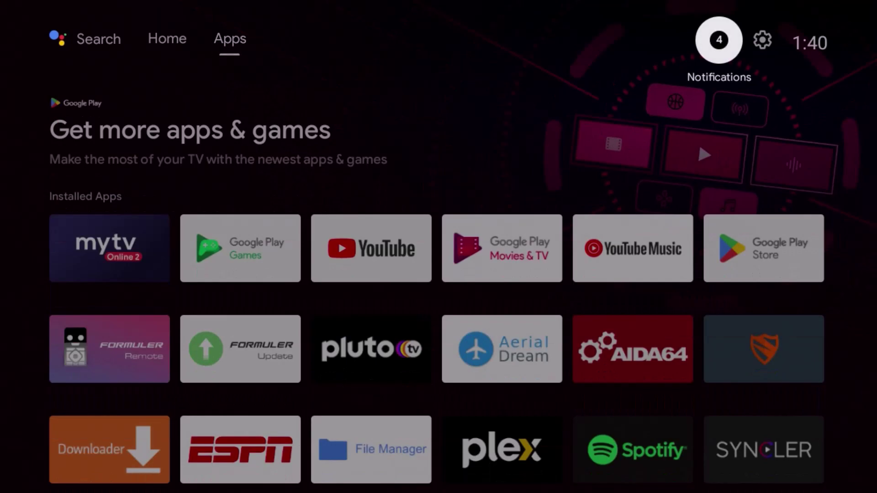
key("Return")
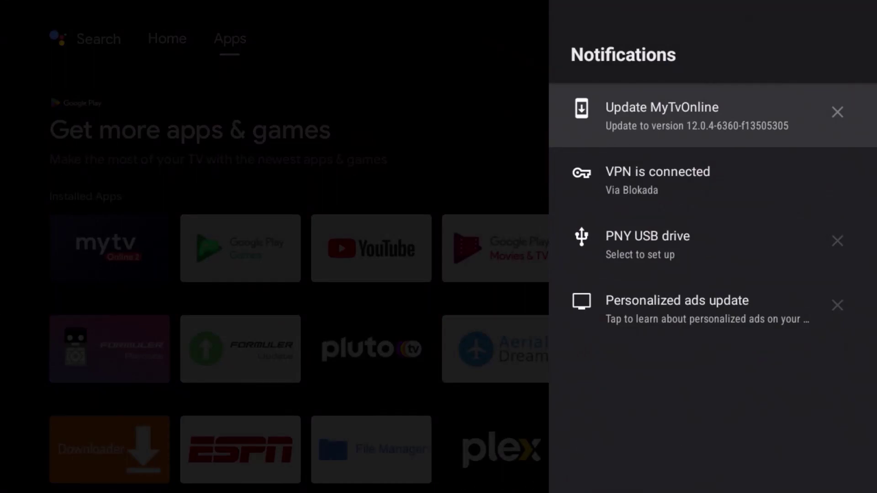
key("Down")
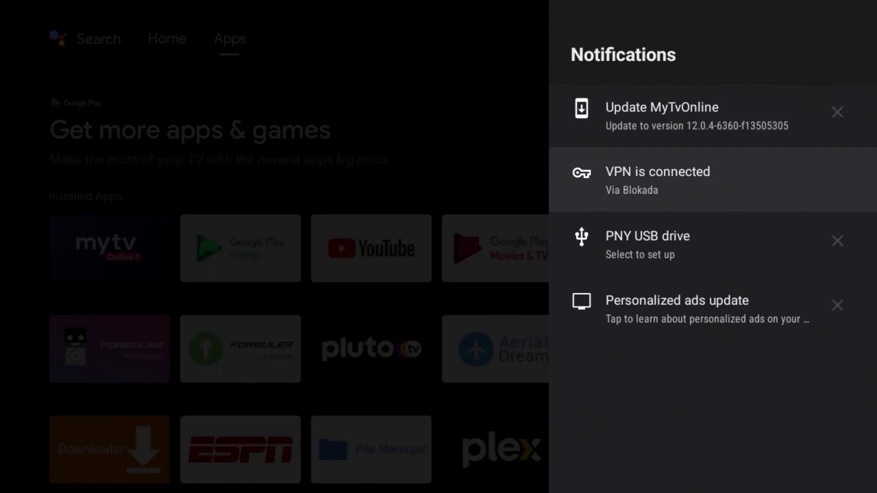
key("Return")
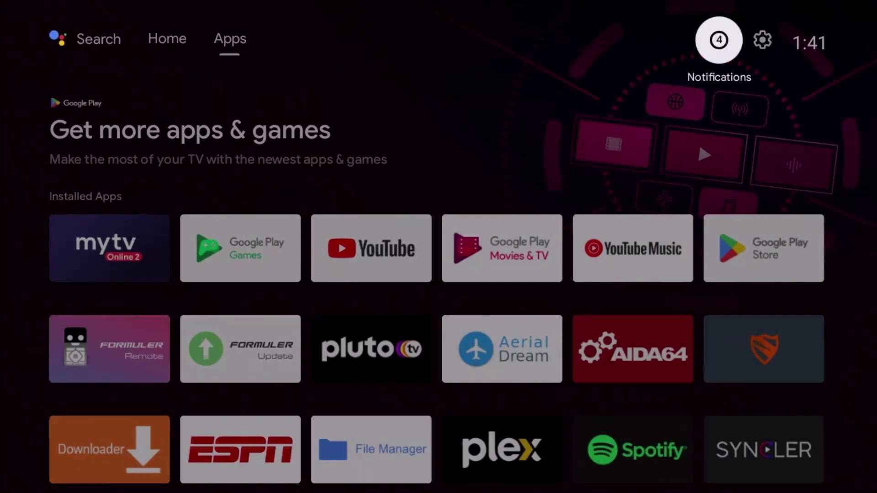
key("Right")
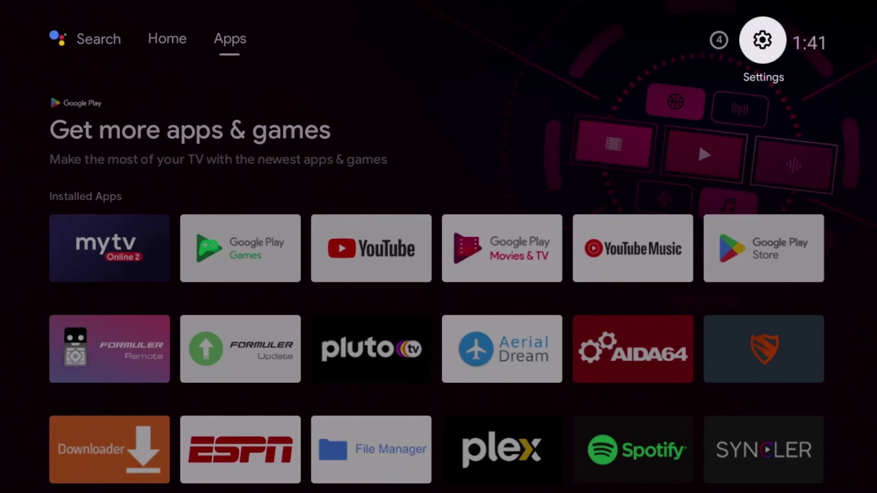
key("Return")
key("Down")
key("Down")
key("Down")
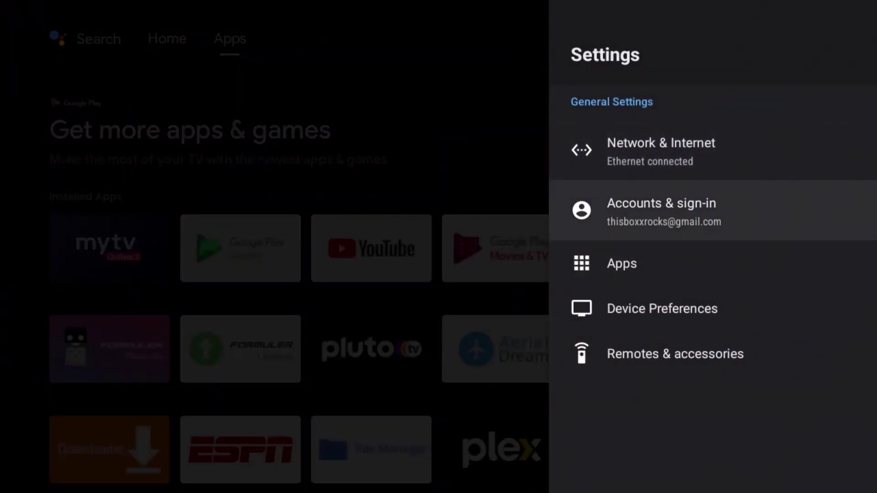
key("Return")
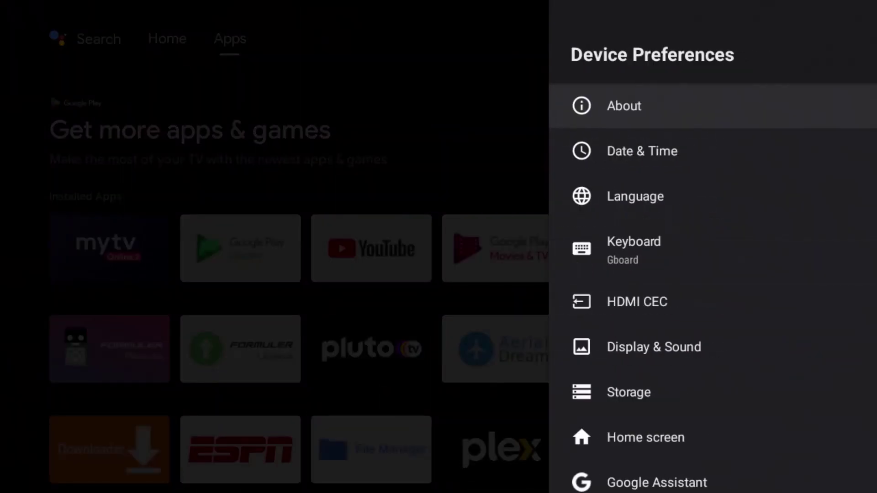
key("Down")
key("Down")
key("Down")
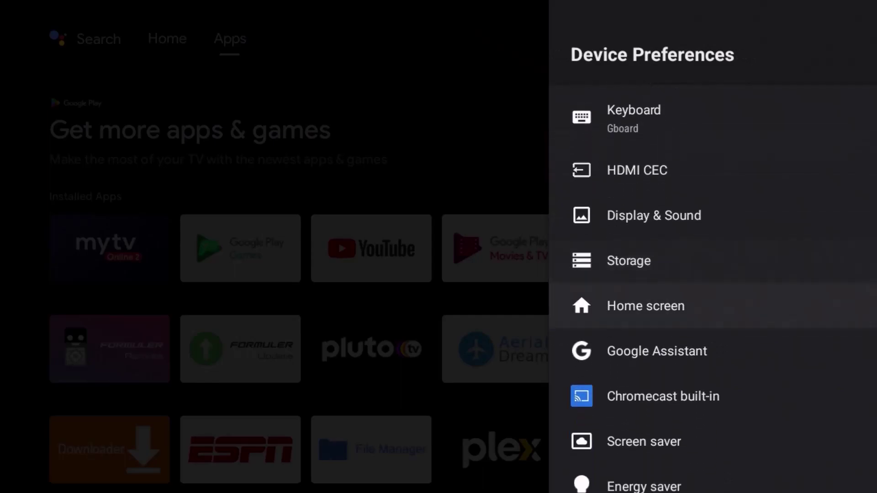
key("Down")
key("Down")
key("Down")
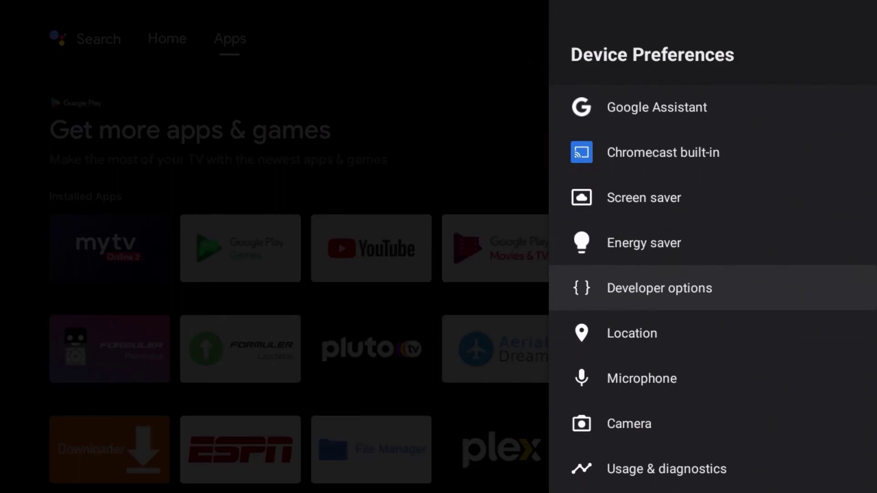
key("Up")
key("Return")
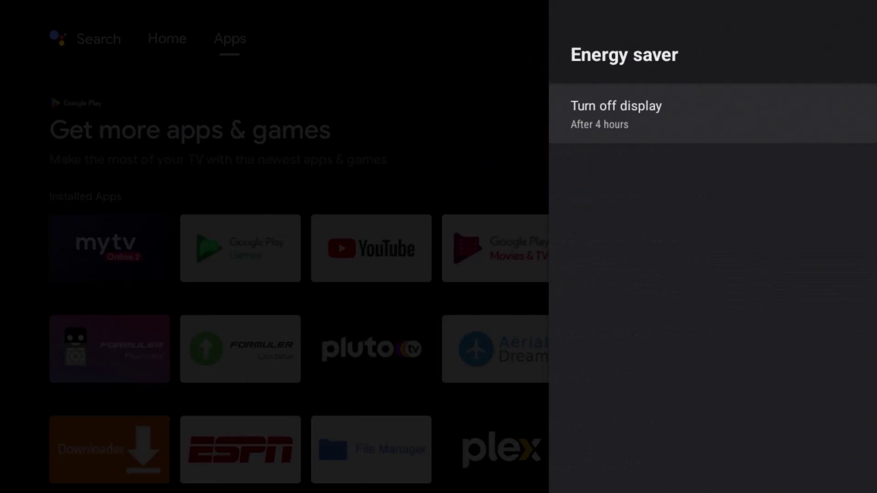
key("Return")
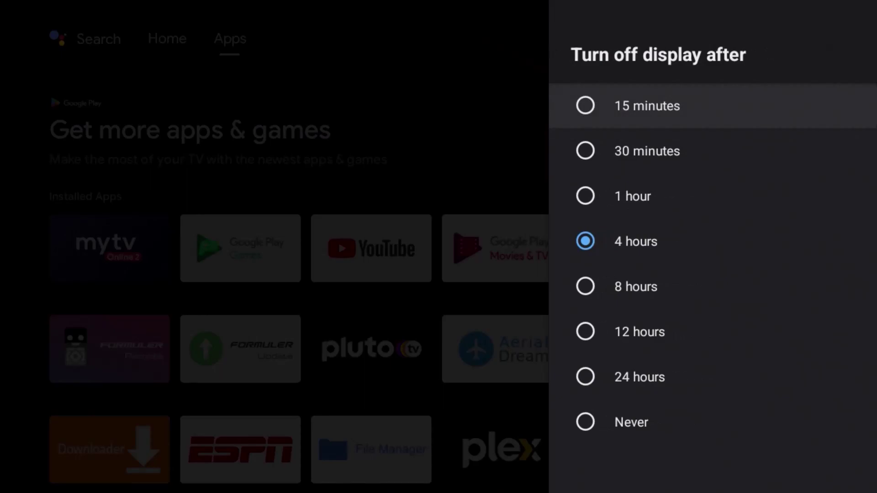
key("Escape")
key("Escape")
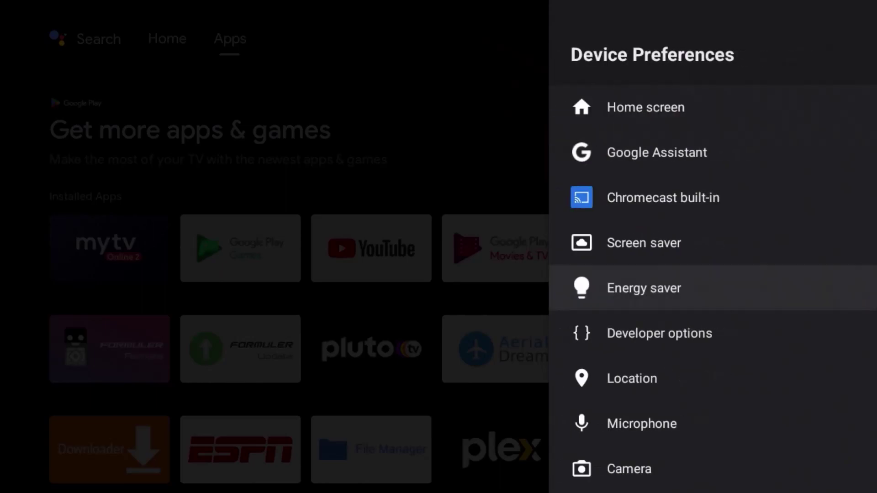
Close Settings, return to the Home tab, and move into the Favorite Apps row.
key("Escape")
key("Escape")
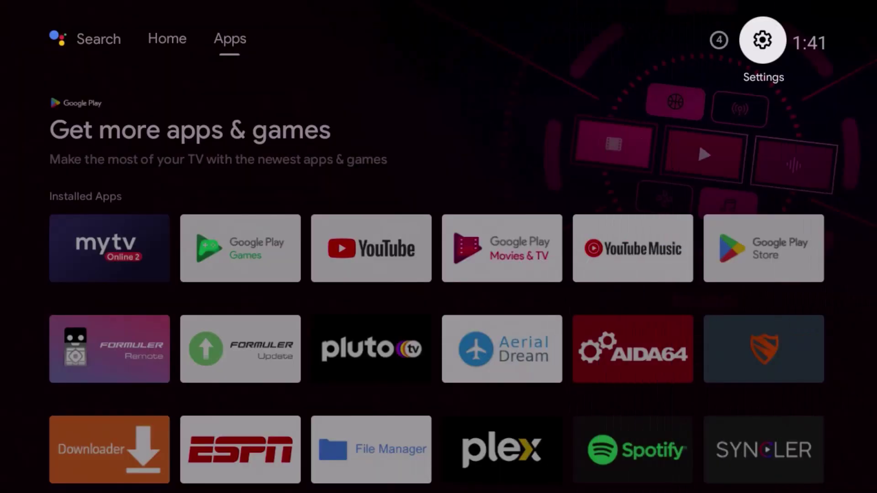
key("Left")
key("Left")
key("Left")
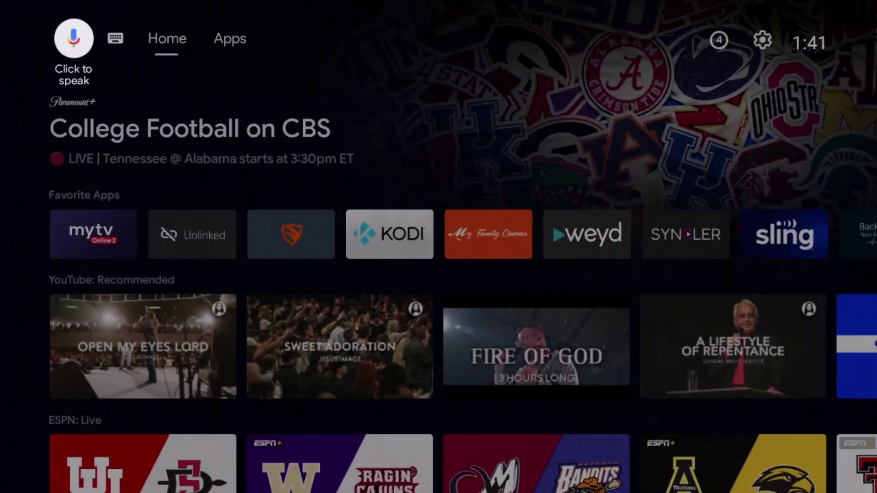
key("Right")
key("Right")
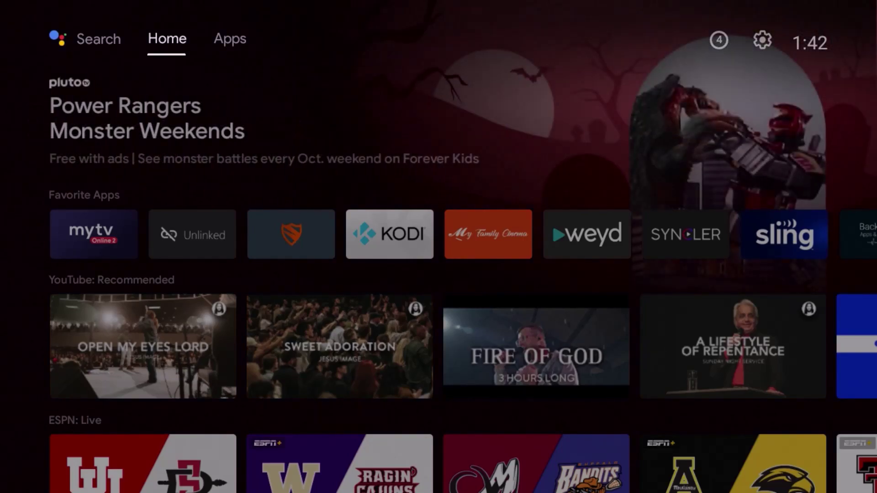
key("Down")
key("Down")
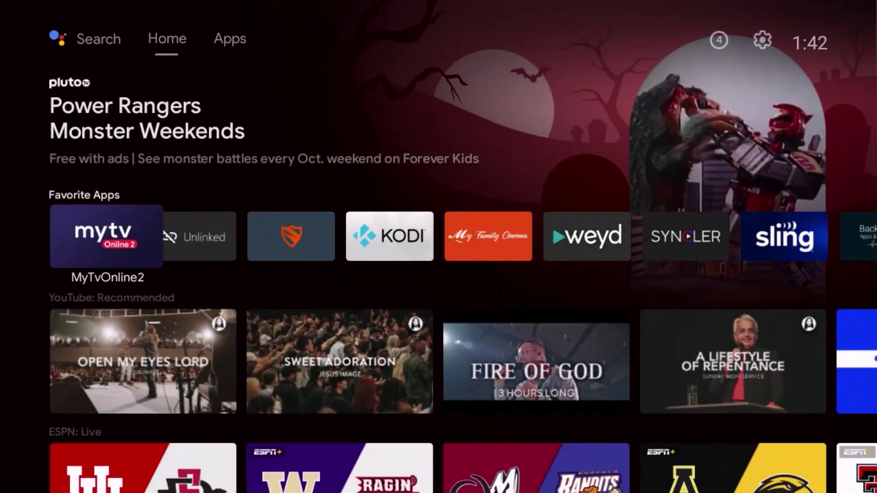
key("Down")
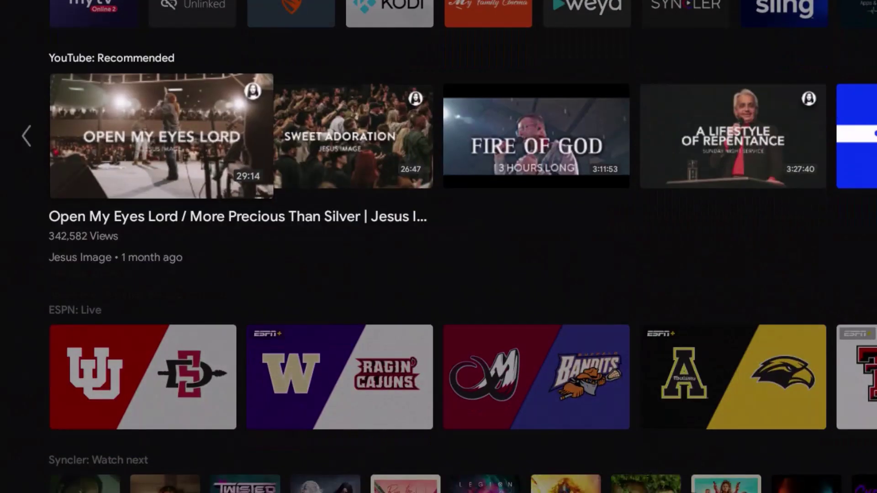
key("Left")
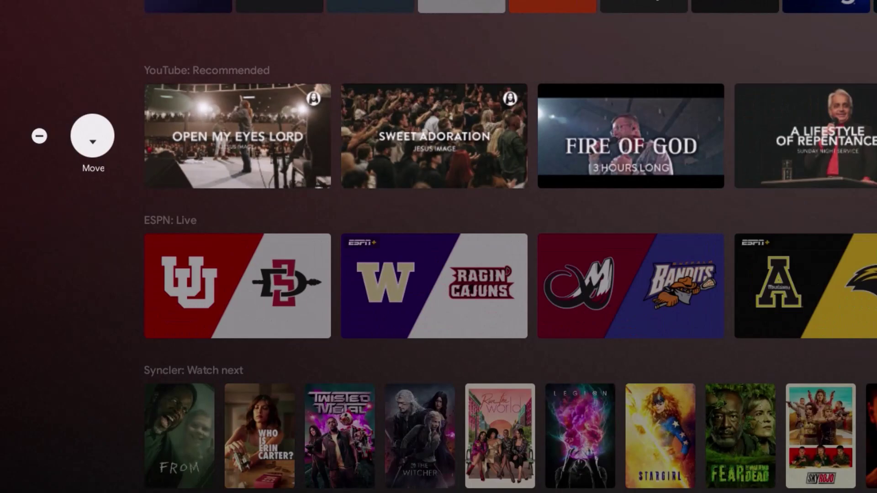
key("Right")
key("Down")
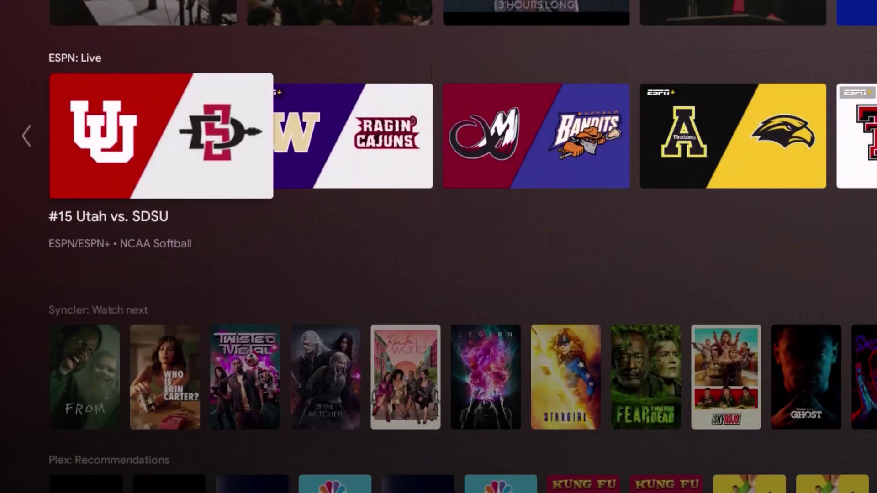
key("Left")
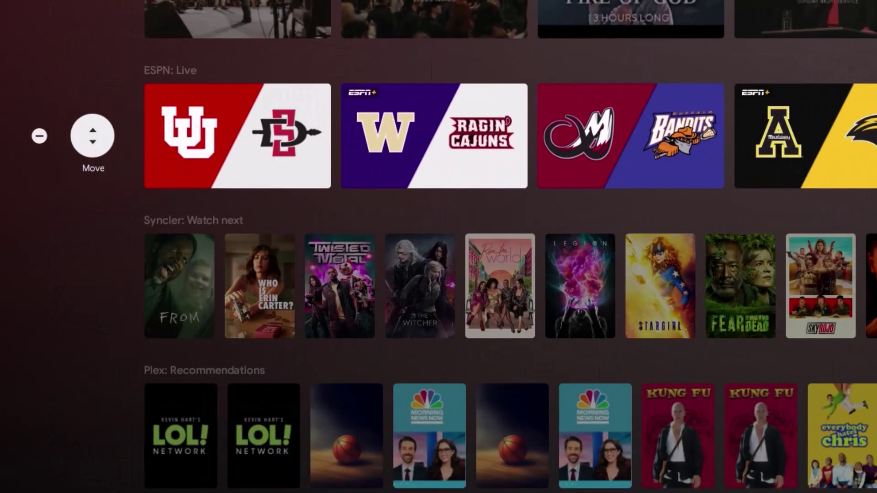
key("Right")
key("Down")
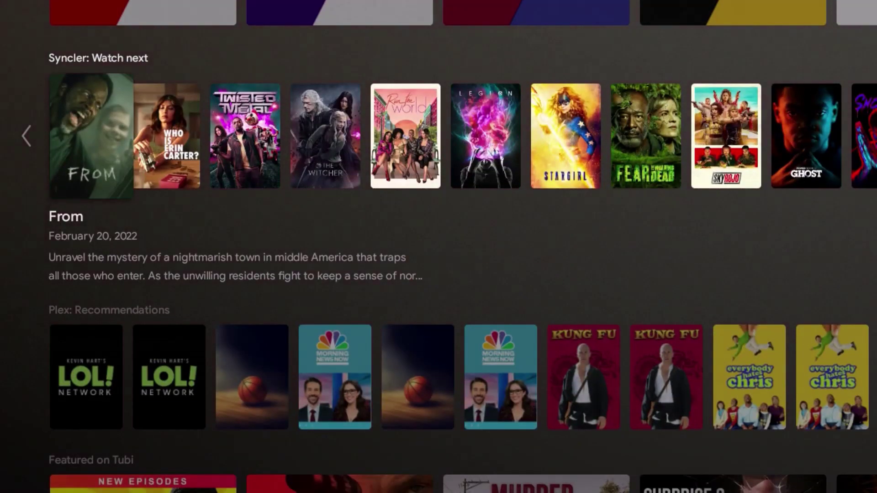
key("Down")
key("Down")
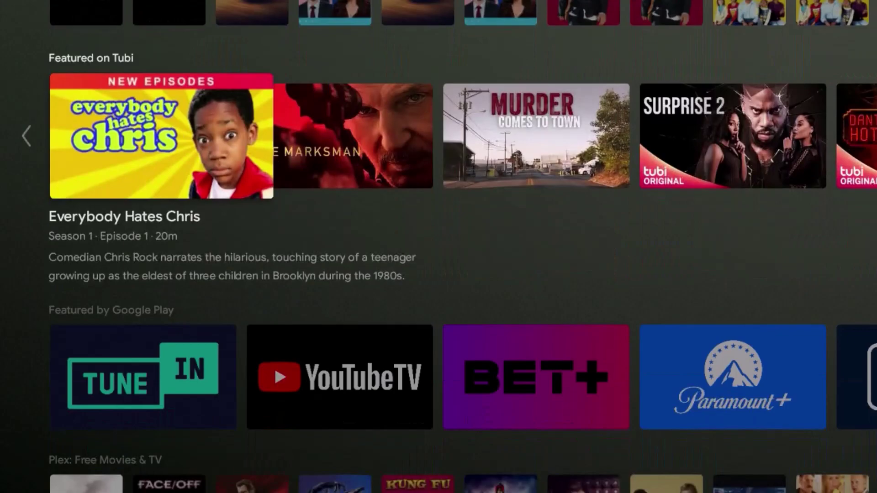
key("Down")
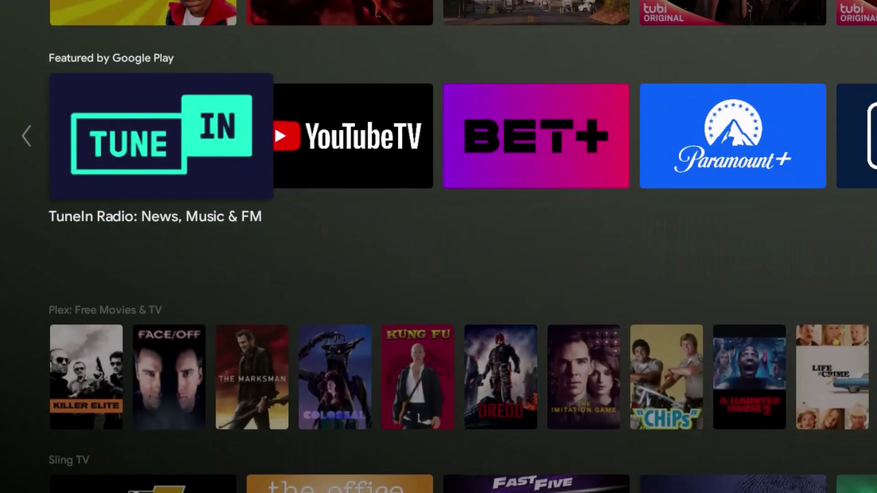
key("Right")
key("Right")
key("Right")
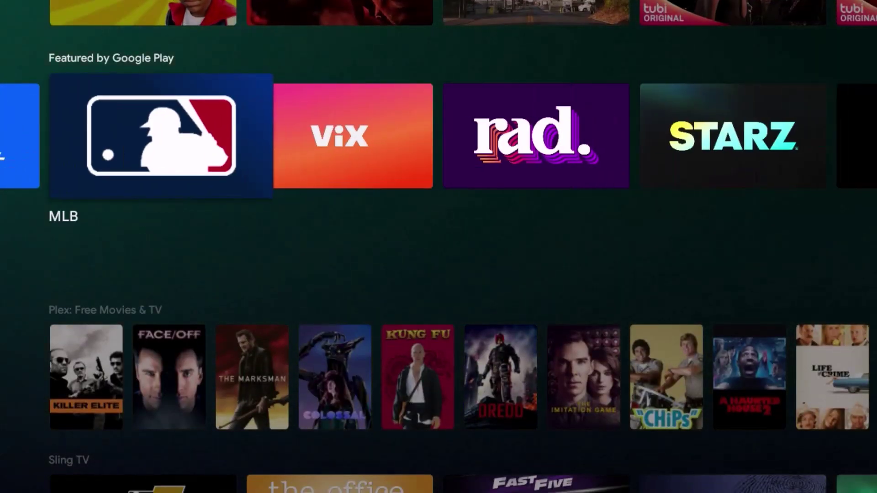
key("Left")
key("Left")
key("Left")
key("Down")
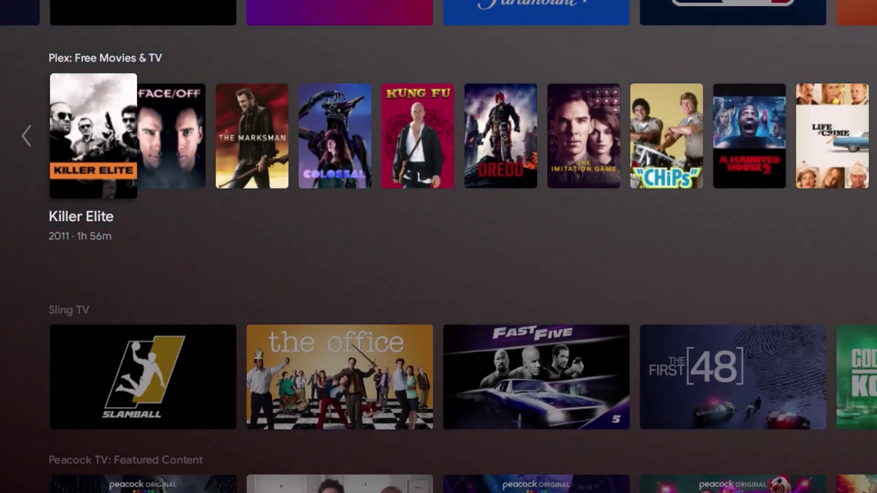
key("Down")
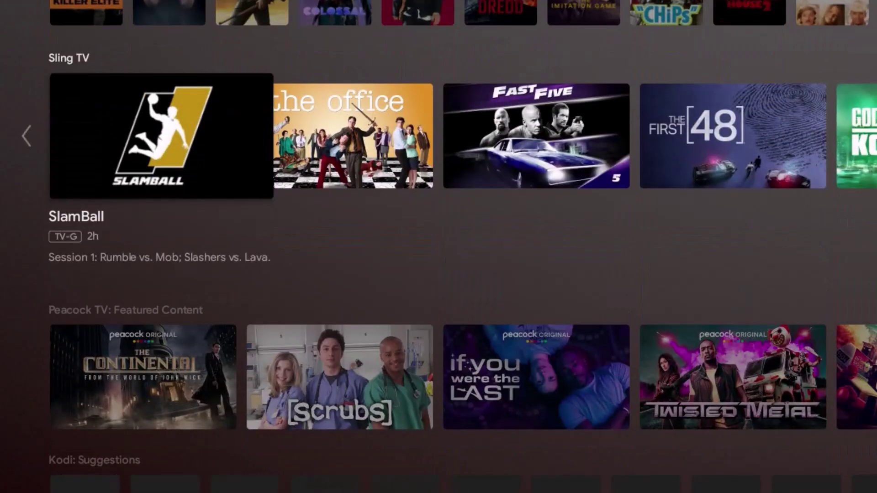
key("Down")
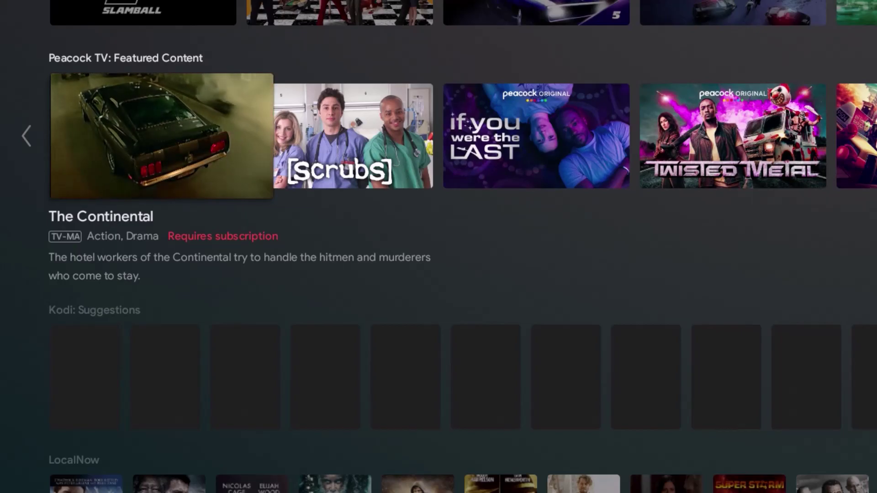
key("Down")
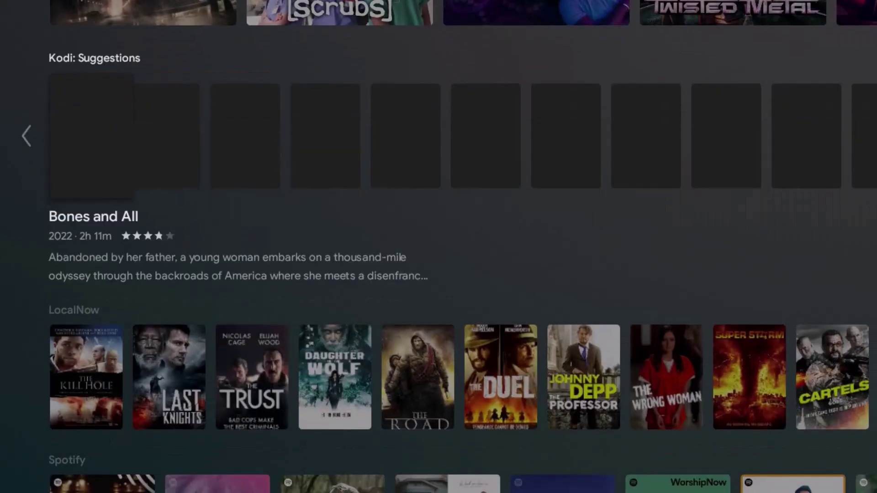
key("Down")
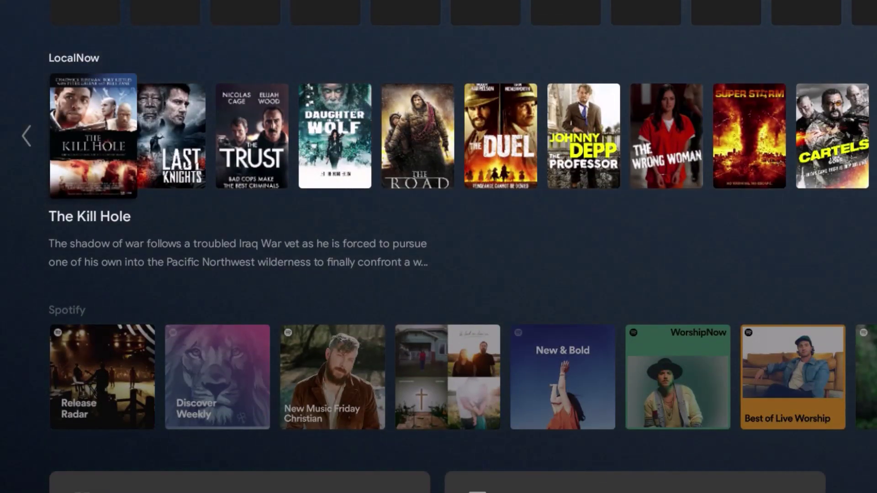
key("Down")
key("Down")
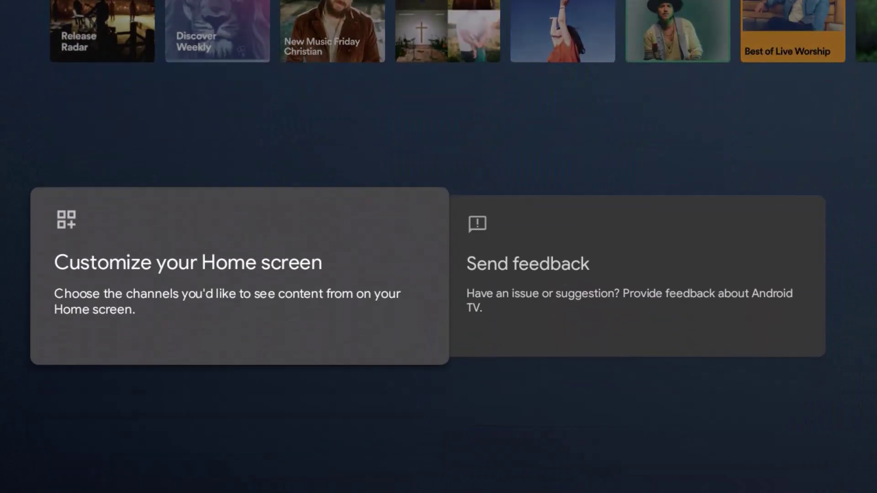
key("Right")
key("Left")
Jump to the top of Home, go to the Apps tab, and open then close notifications.
key("Escape")
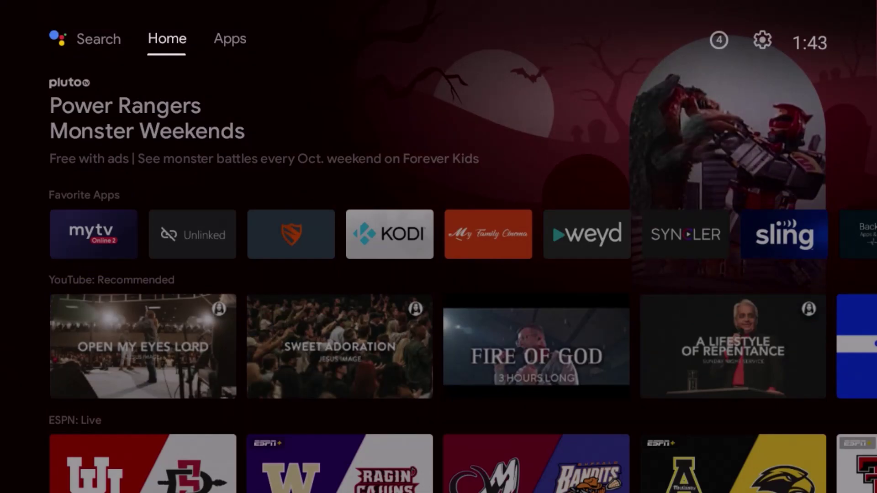
key("Right")
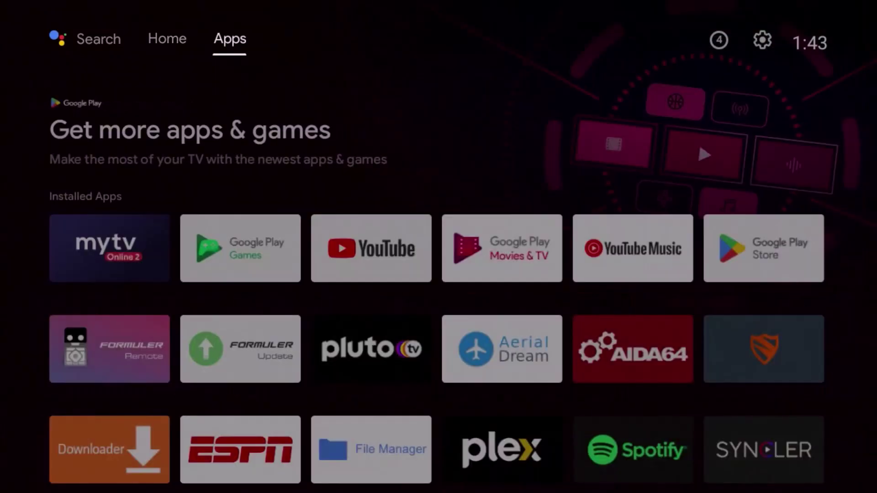
key("Right")
key("Return")
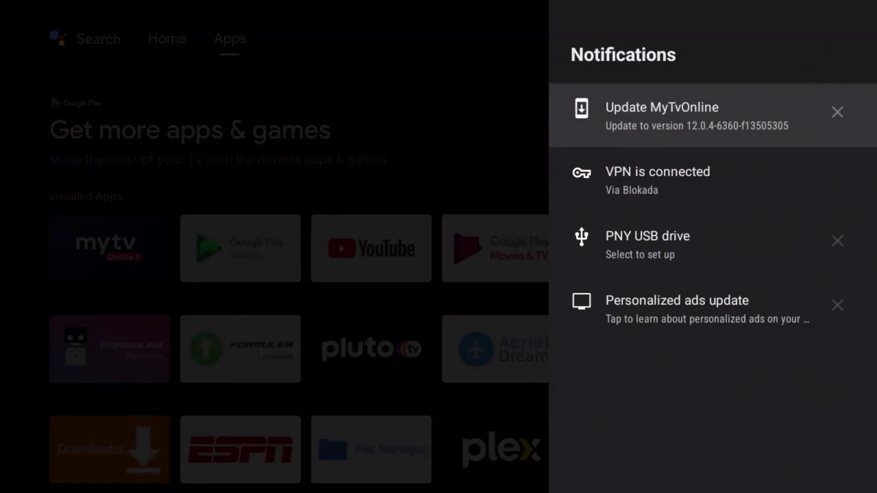
key("Escape")
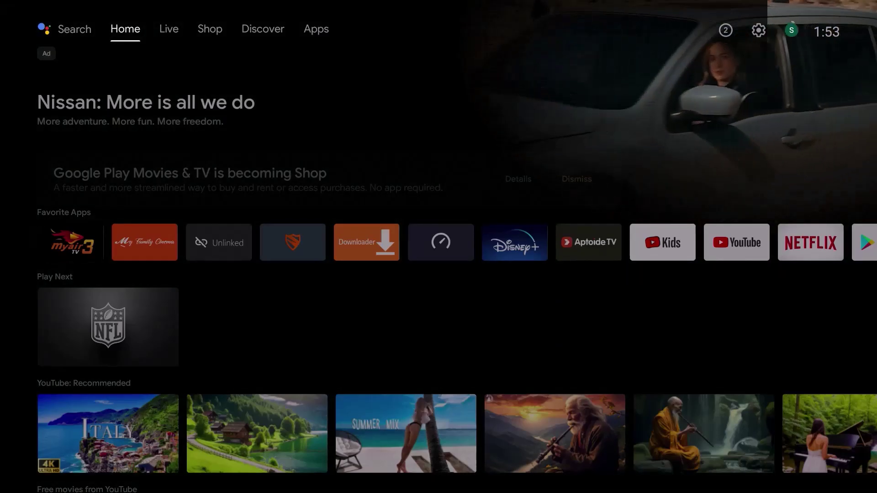
key("Down")
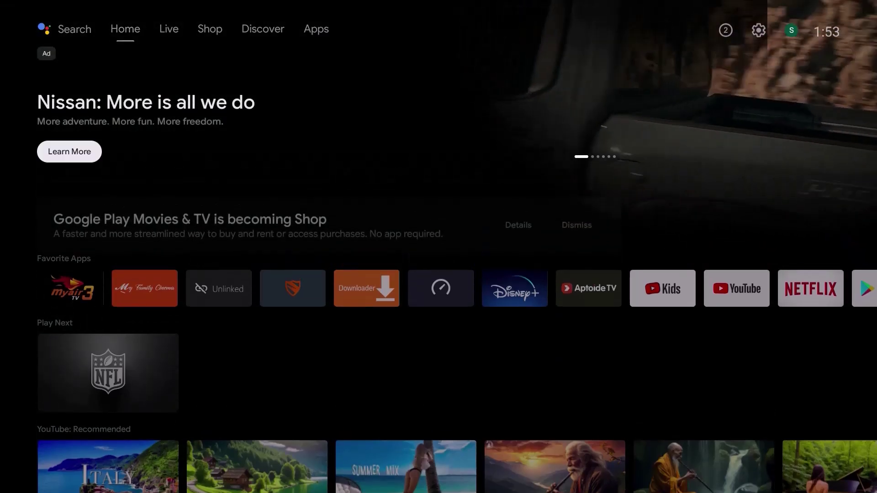